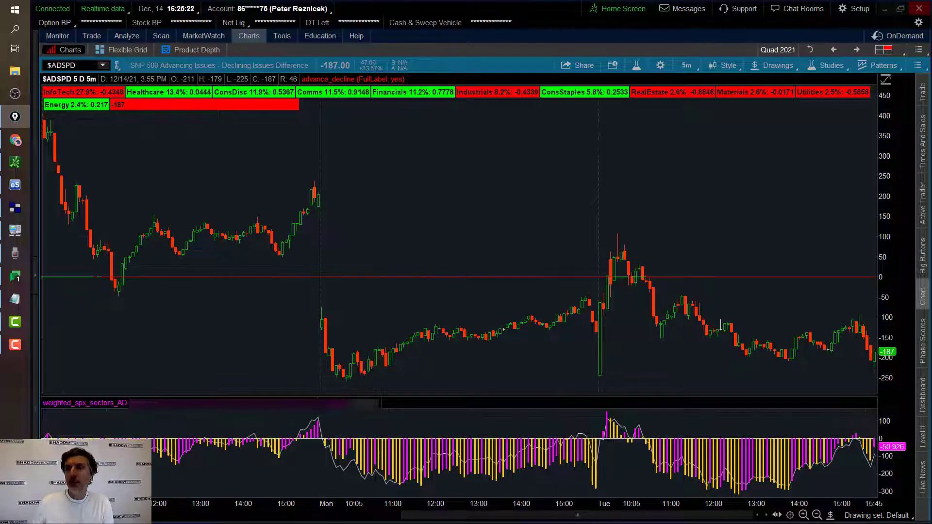
# - Circle Tuesday's session in the weighted_spx_sectors_AD indicator, clear the annotation, and zoom in on the most recent $ADSPD bars
pyautogui.moveTo(619, 405)
pyautogui.mouseDown()
pyautogui.moveTo(589, 412)
pyautogui.moveTo(583, 488)
pyautogui.moveTo(842, 500)
pyautogui.moveTo(913, 456)
pyautogui.moveTo(806, 415)
pyautogui.moveTo(620, 411)
pyautogui.mouseUp()
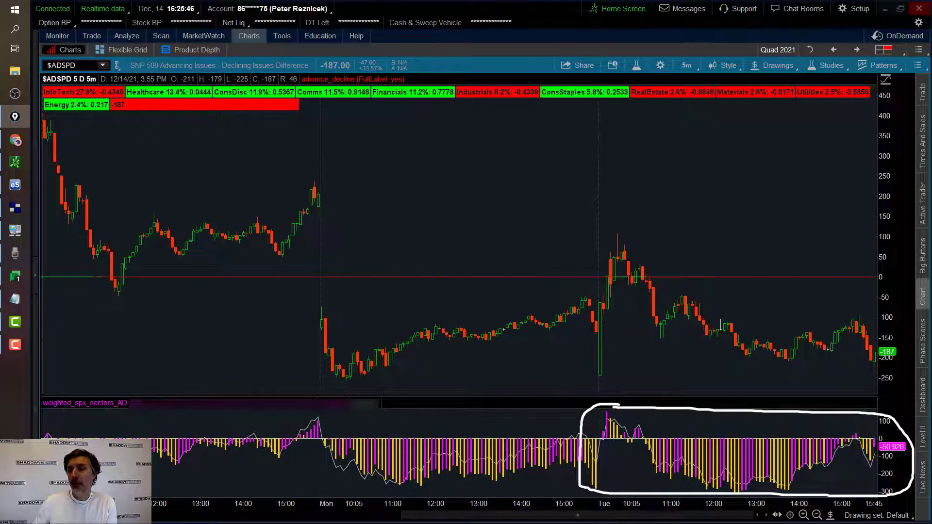
pyautogui.press('Escape')
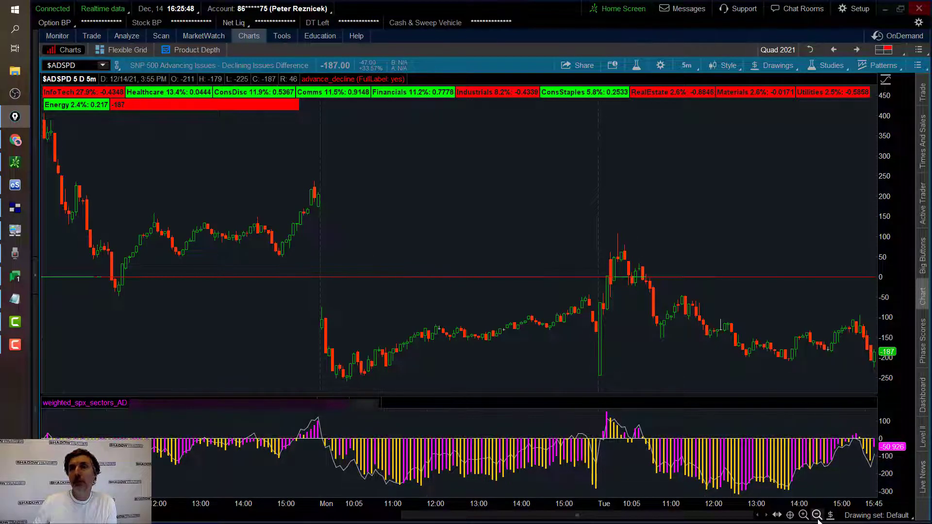
pyautogui.click(804, 515)
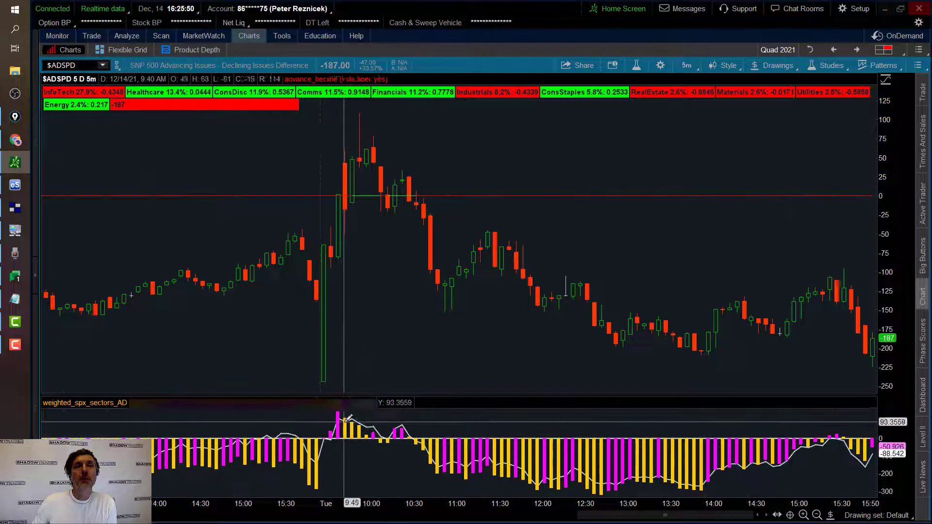
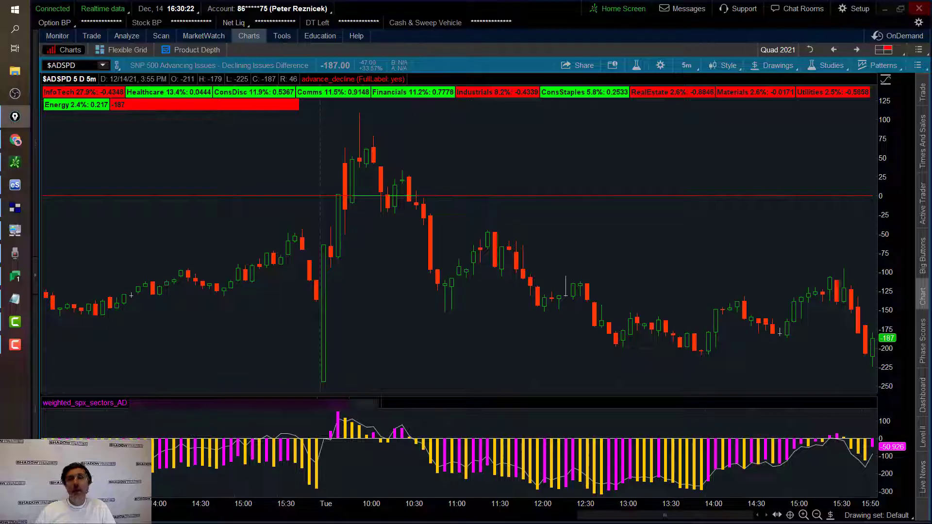
# - Circle the indicator's zero-line crossing around 10:30 on Tuesday, underline the zero line there, and clear the annotations
pyautogui.moveTo(416, 430)
pyautogui.mouseDown()
pyautogui.moveTo(396, 440)
pyautogui.moveTo(422, 454)
pyautogui.moveTo(423, 430)
pyautogui.mouseUp()
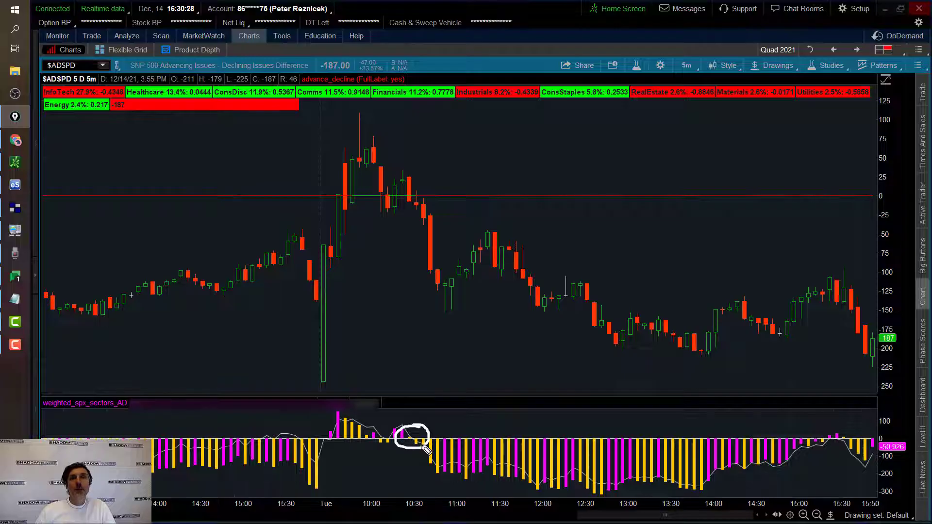
pyautogui.moveTo(392, 439)
pyautogui.mouseDown()
pyautogui.moveTo(401, 427)
pyautogui.moveTo(428, 452)
pyautogui.moveTo(437, 440)
pyautogui.moveTo(366, 443)
pyautogui.mouseUp()
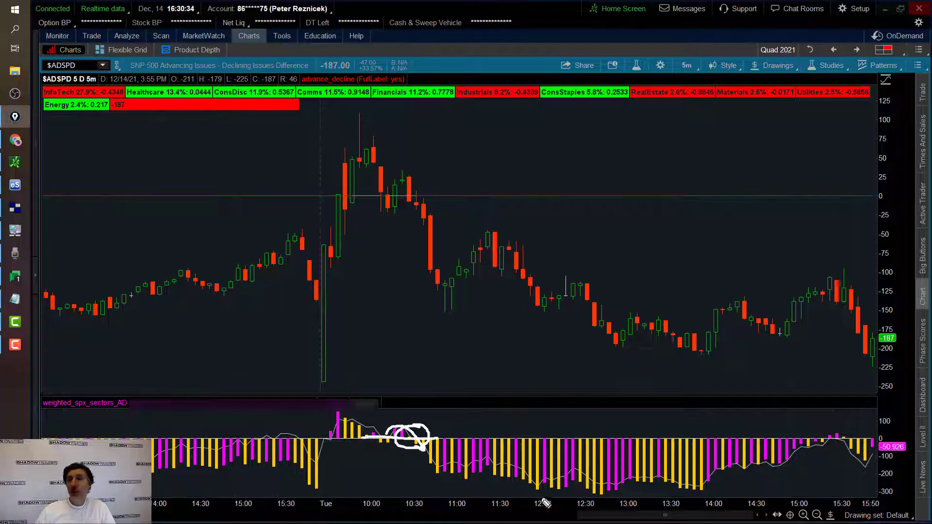
pyautogui.press('Escape')
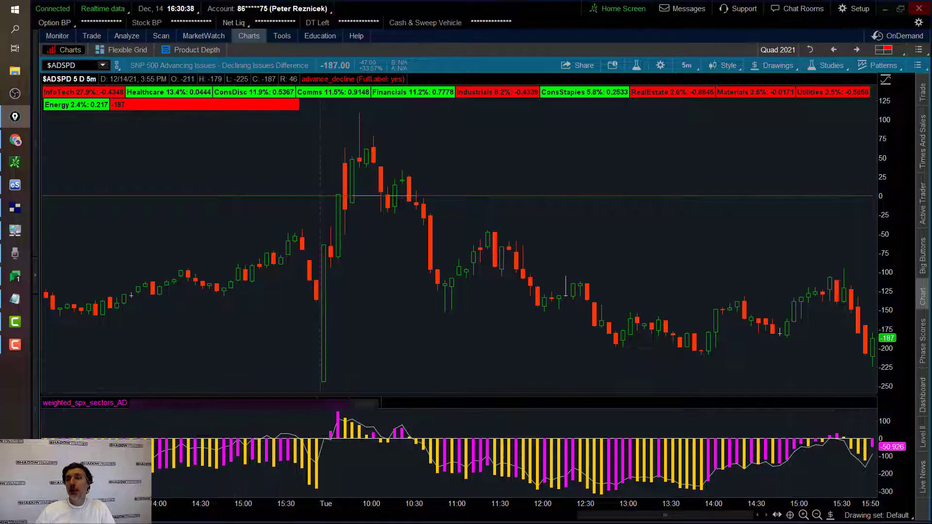
# - Return to the four-chart grid and maximize the SPY chart
pyautogui.click(810, 49)
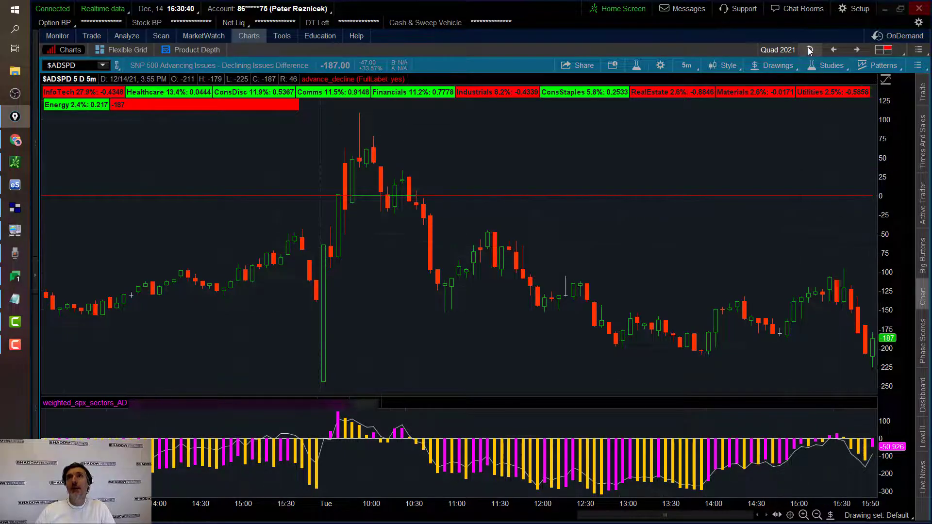
pyautogui.rightClick(565, 293)
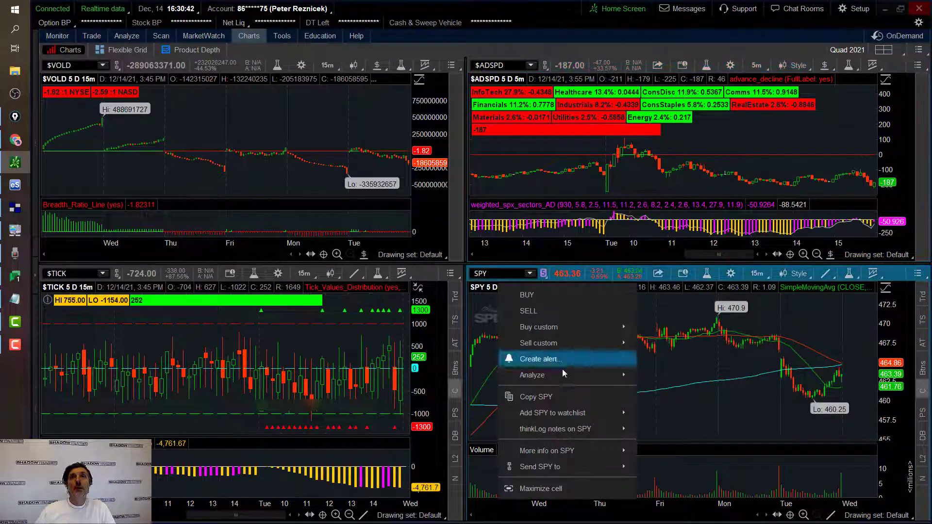
pyautogui.click(554, 488)
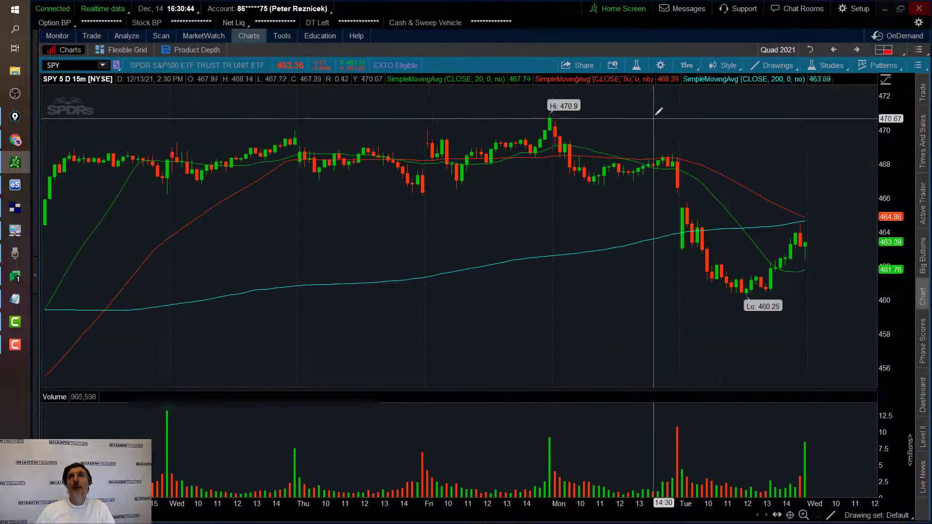
# - Set the SPY chart to 5-minute bars and draw a trend line from Tuesday's 9:30 low rising through the afternoon high
pyautogui.click(687, 65)
pyautogui.click(633, 141)
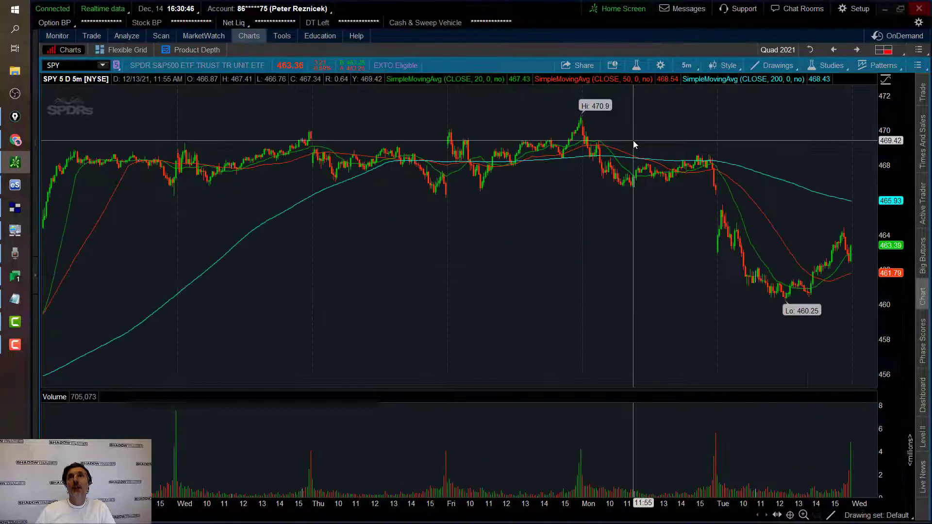
pyautogui.scroll(3, 630, 336)
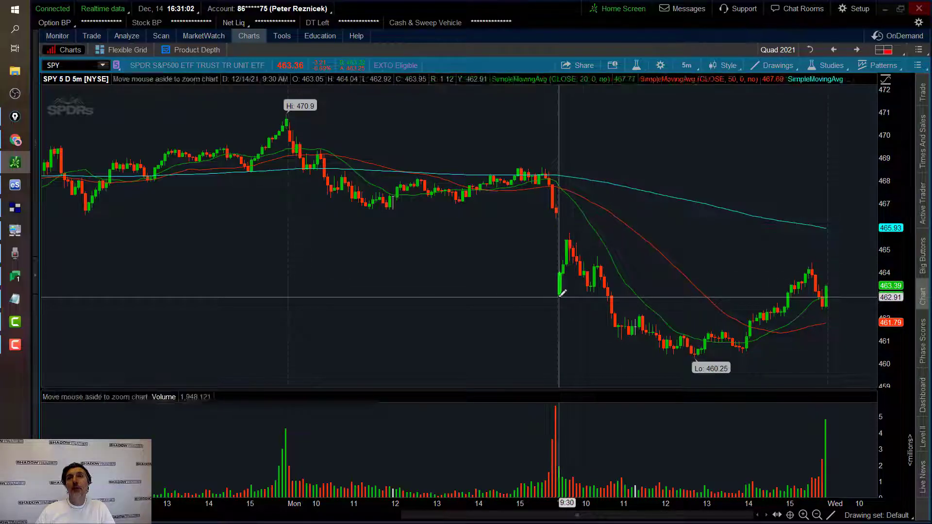
pyautogui.moveTo(560, 296); pyautogui.dragTo(632, 288)
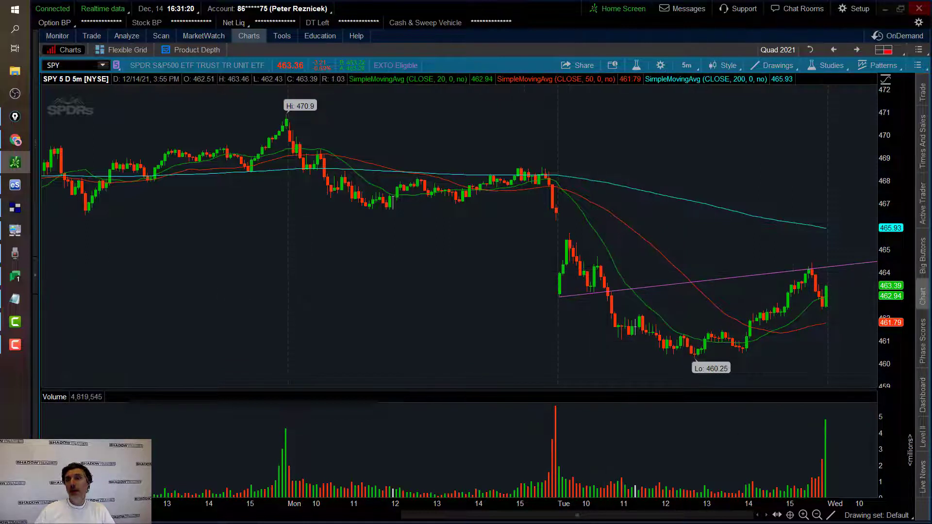
# - Mark SPY's mid-morning bounce with an arrow, show the drop to the low underlined beneath it, and clear the annotations
pyautogui.moveTo(649, 248)
pyautogui.mouseDown()
pyautogui.moveTo(607, 263)
pyautogui.moveTo(602, 290)
pyautogui.moveTo(621, 290)
pyautogui.mouseUp()
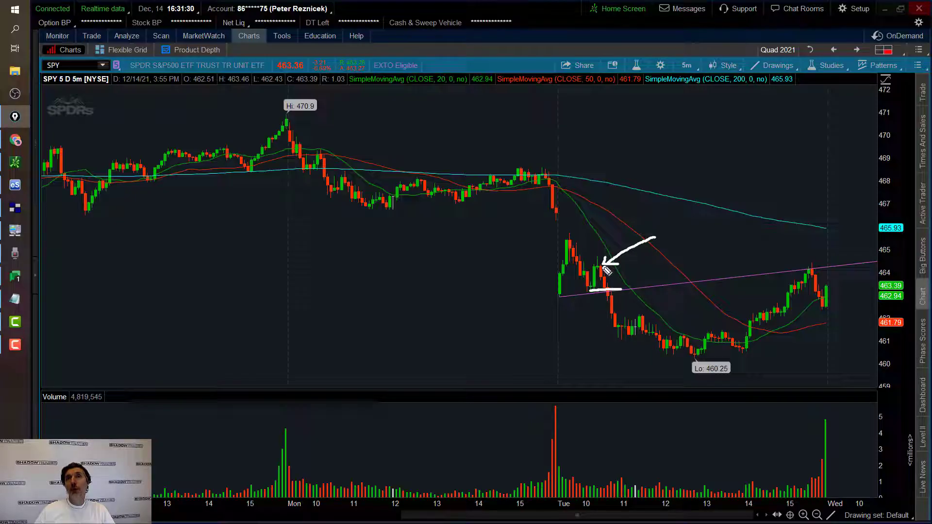
pyautogui.moveTo(604, 266); pyautogui.dragTo(622, 290)
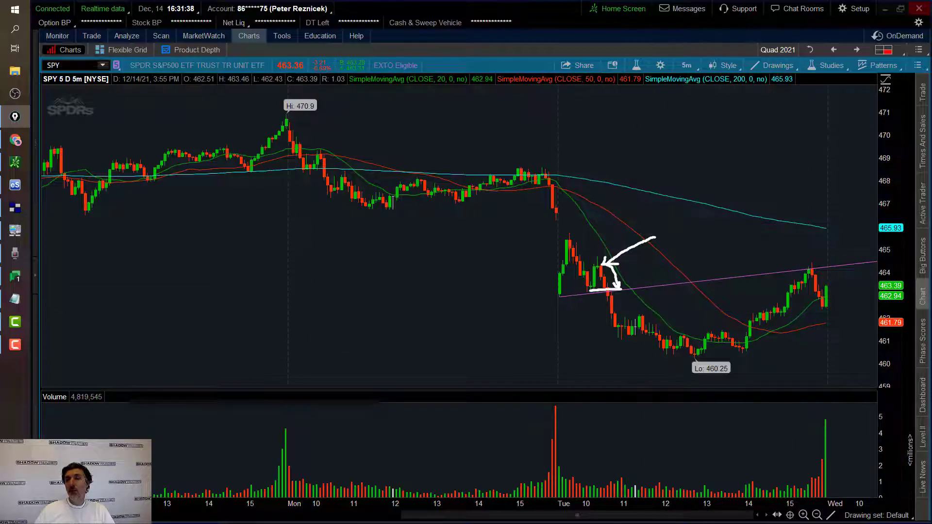
pyautogui.press('Escape')
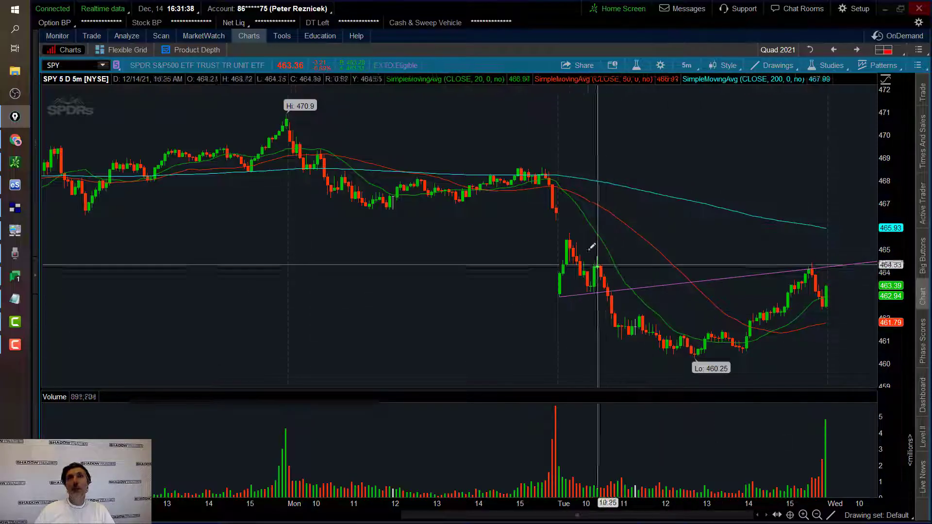
# - Return to the four-chart grid and trace SPY's Tuesday decline along its lows, ending with an arrow down to the time axis before 14:00
pyautogui.click(809, 47)
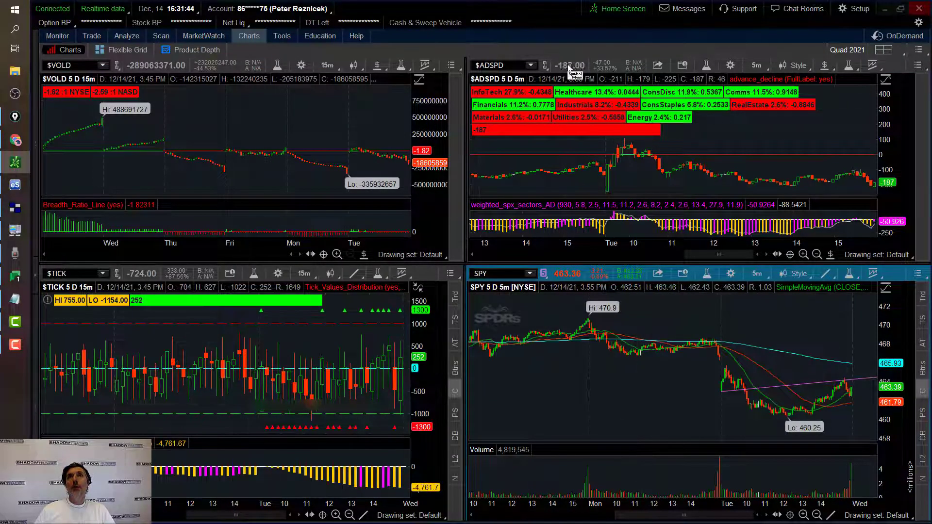
pyautogui.rightClick(494, 79)
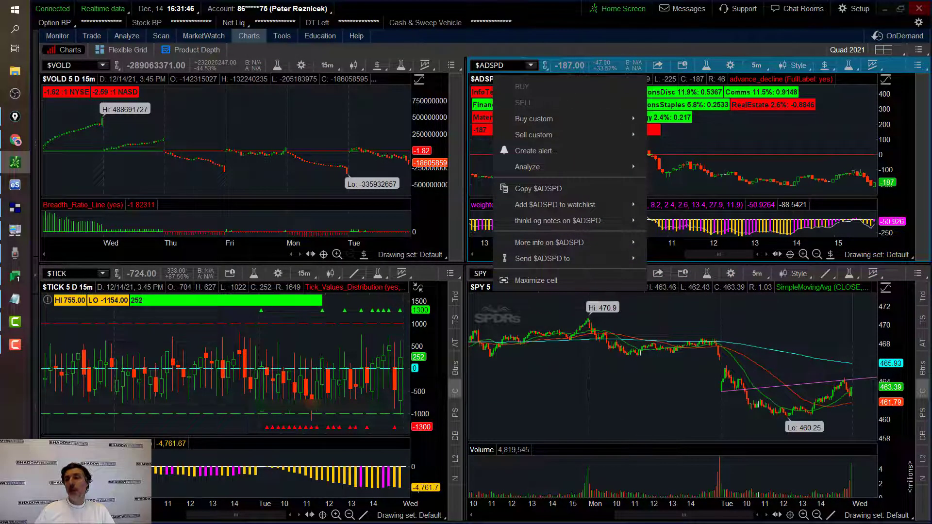
pyautogui.hotkey('ctrl', 'shift', 'p')
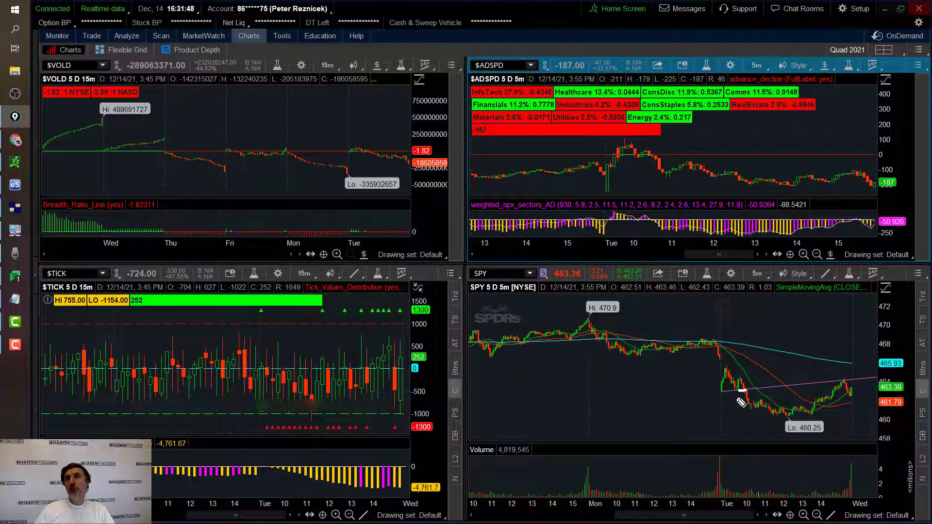
pyautogui.moveTo(738, 390)
pyautogui.mouseDown()
pyautogui.moveTo(751, 412)
pyautogui.moveTo(813, 418)
pyautogui.moveTo(820, 493)
pyautogui.mouseUp()
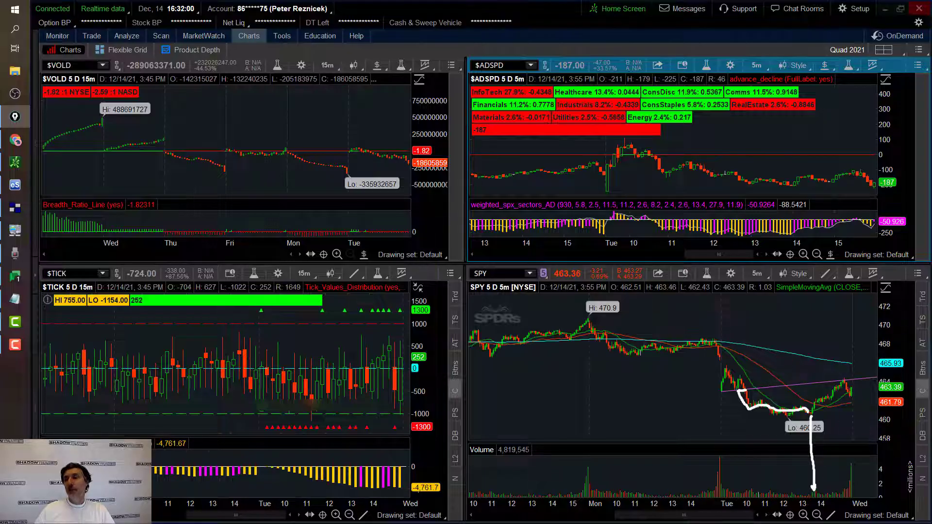
# - Maximize the $ADSPD chart and clear the freehand annotation from the screen
pyautogui.rightClick(494, 81)
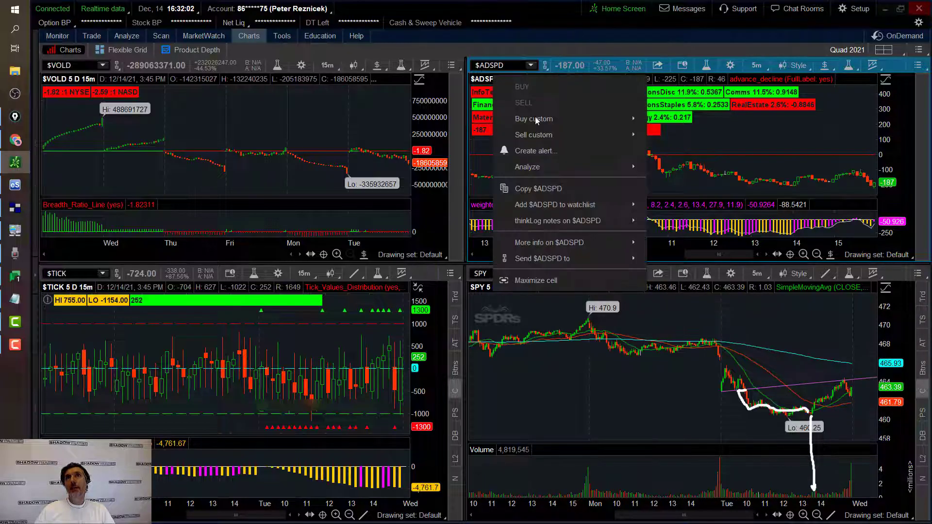
pyautogui.click(543, 282)
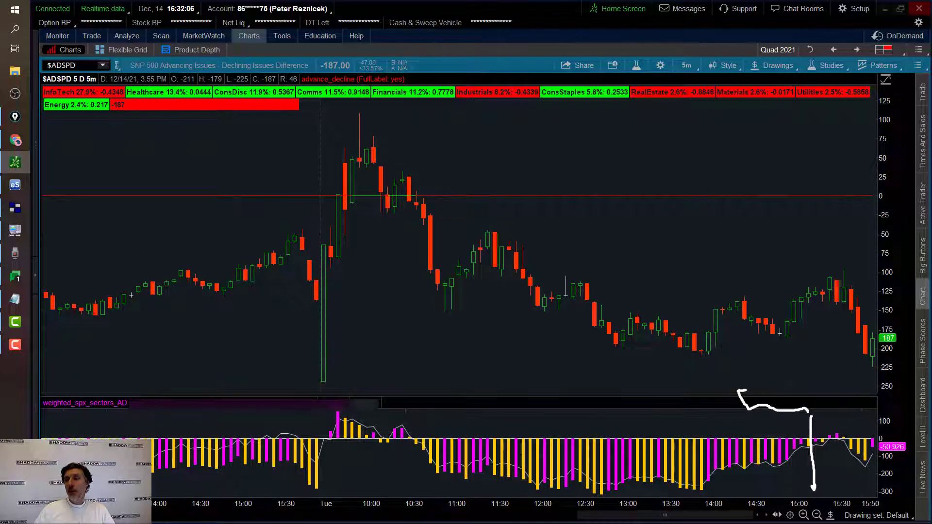
pyautogui.press('Escape')
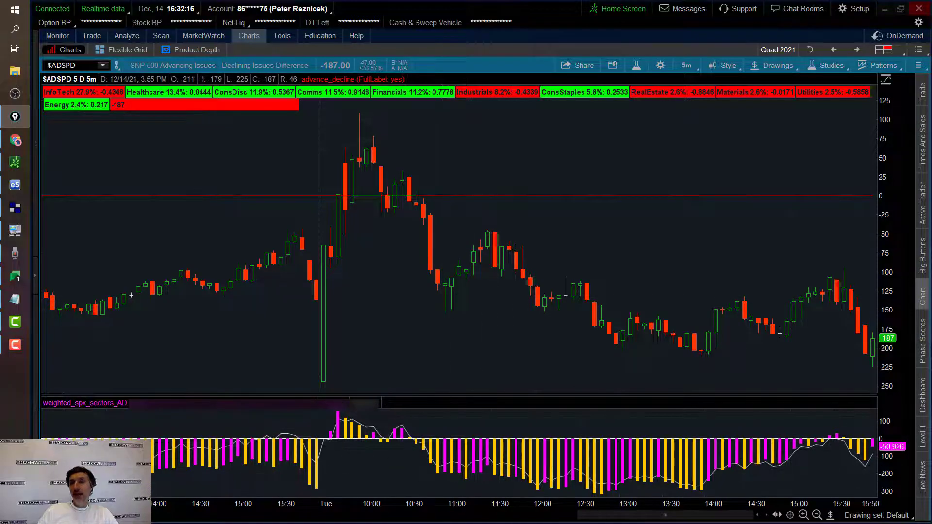
# - Trace the indicator's midday decline, mark the turn before 14:00, trace the afternoon rise with an upward arrow, and clear the annotations
pyautogui.moveTo(444, 444)
pyautogui.mouseDown()
pyautogui.moveTo(443, 461)
pyautogui.moveTo(430, 464)
pyautogui.moveTo(517, 465)
pyautogui.moveTo(539, 484)
pyautogui.moveTo(565, 476)
pyautogui.moveTo(665, 480)
pyautogui.mouseUp()
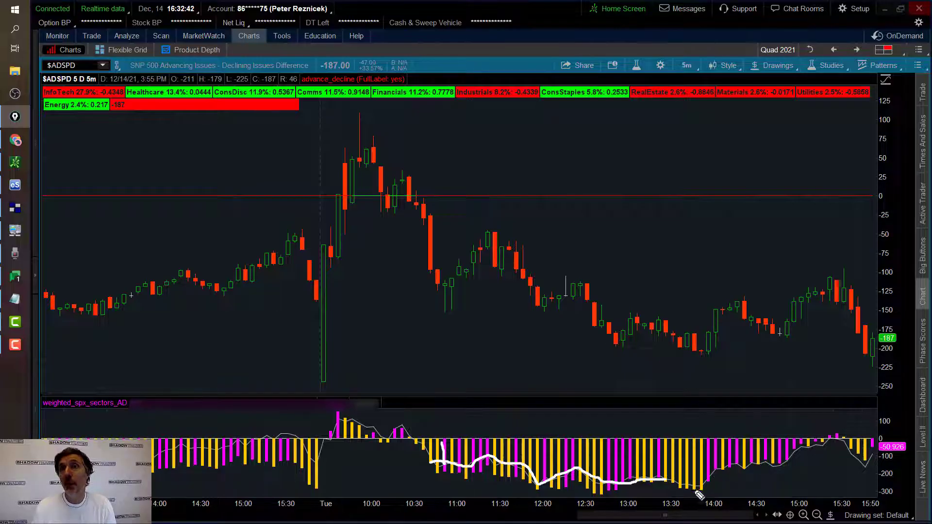
pyautogui.moveTo(694, 482); pyautogui.dragTo(692, 504)
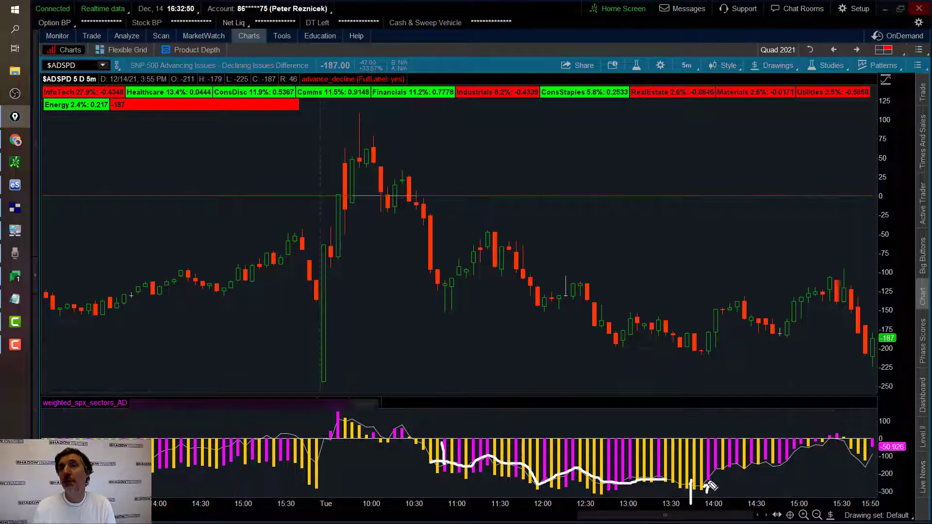
pyautogui.moveTo(707, 484); pyautogui.dragTo(810, 446)
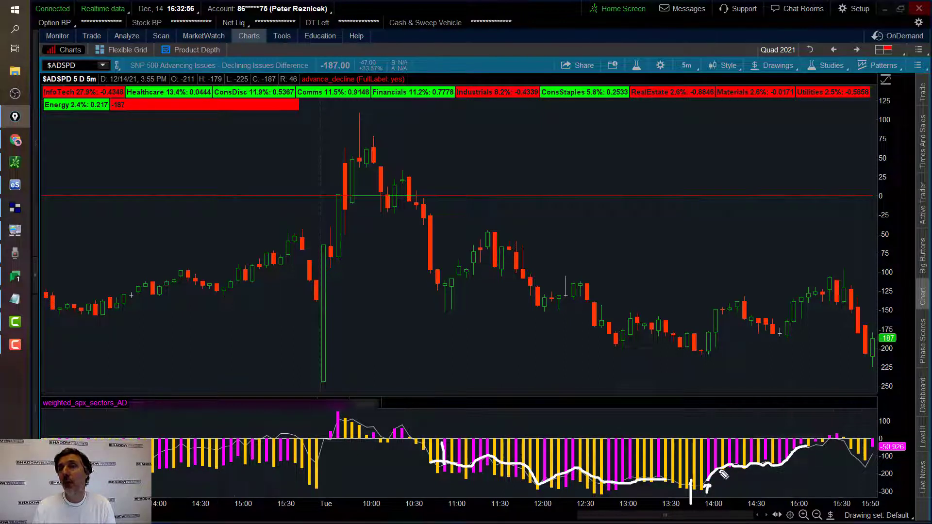
pyautogui.moveTo(723, 491)
pyautogui.mouseDown()
pyautogui.moveTo(820, 457)
pyautogui.moveTo(816, 467)
pyautogui.moveTo(820, 455)
pyautogui.mouseUp()
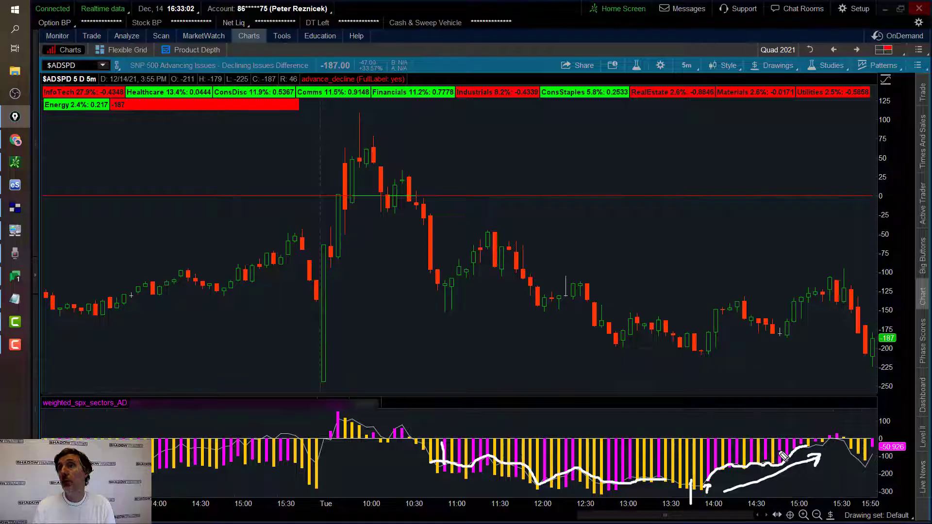
pyautogui.press('Escape')
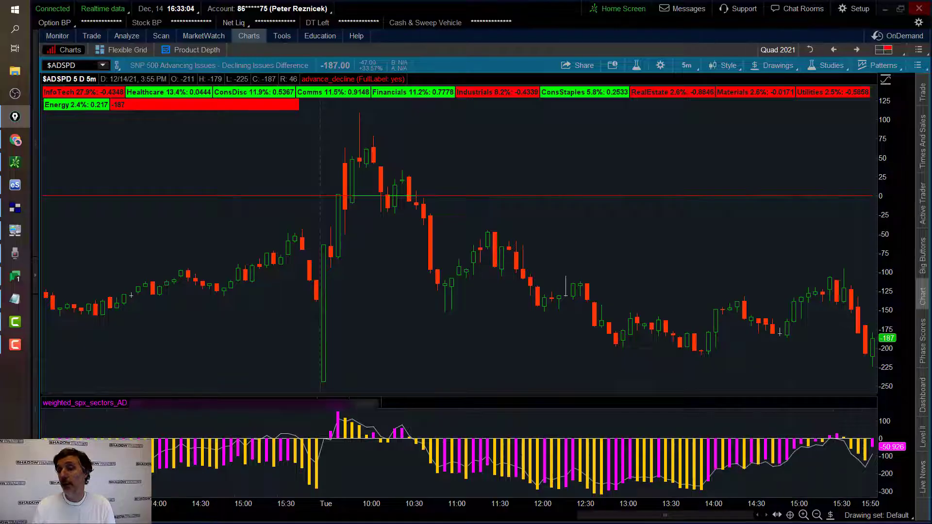
# - Return to the four-chart grid and zoom the SPY chart in twice on Tuesday afternoon
pyautogui.click(810, 49)
pyautogui.click(803, 515)
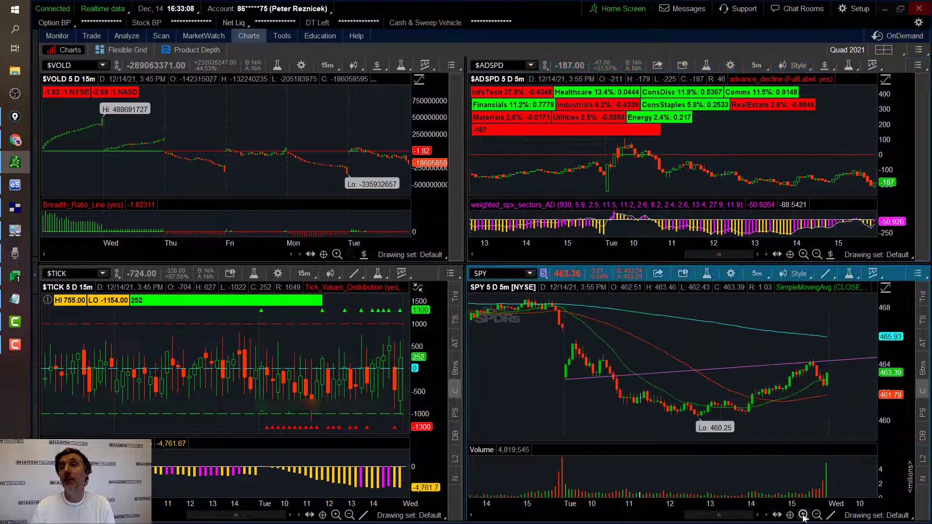
pyautogui.click(802, 516)
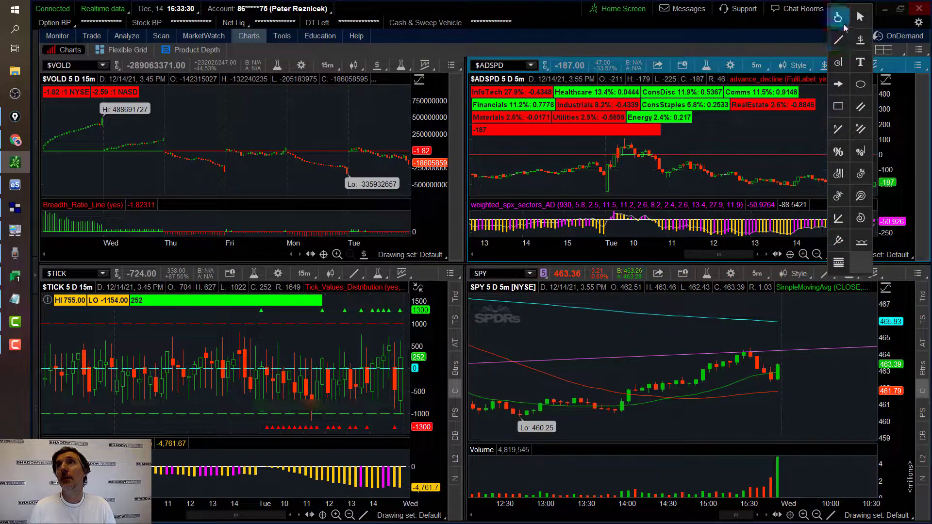
# - On the maximized $ADSPD chart, draw a rising trend line under the weighted_spx_sectors_AD line from about 14:00, and return to the four-chart grid
pyautogui.moveTo(791, 227)
pyautogui.mouseDown()
pyautogui.moveTo(831, 228)
pyautogui.moveTo(801, 233)
pyautogui.mouseUp()
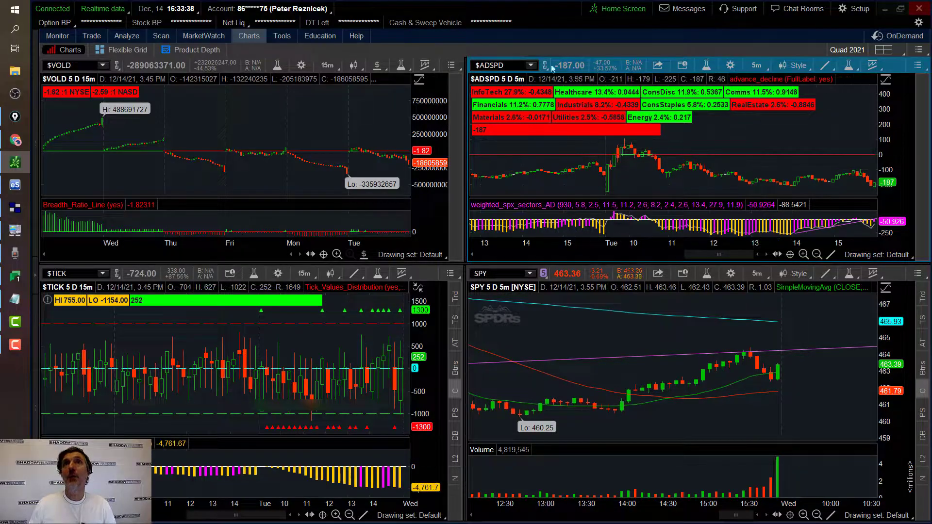
pyautogui.rightClick(493, 80)
pyautogui.click(540, 284)
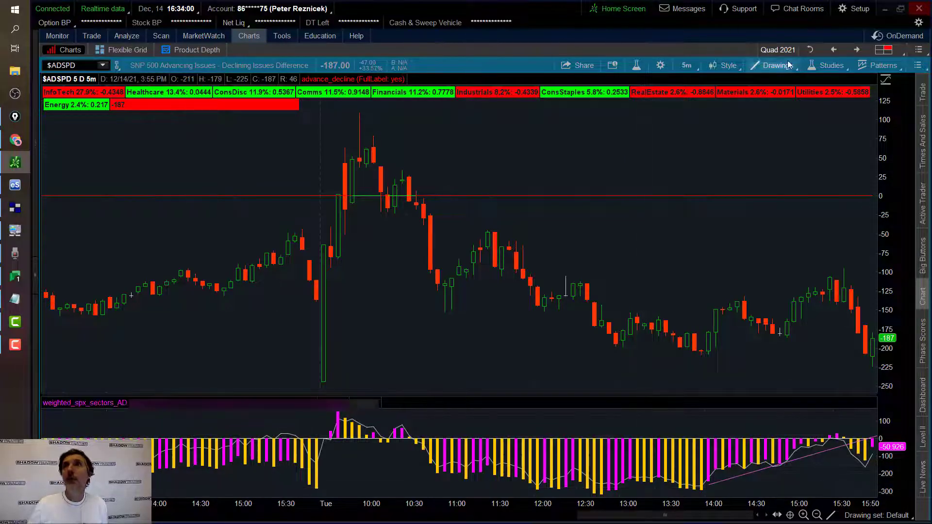
pyautogui.click(810, 50)
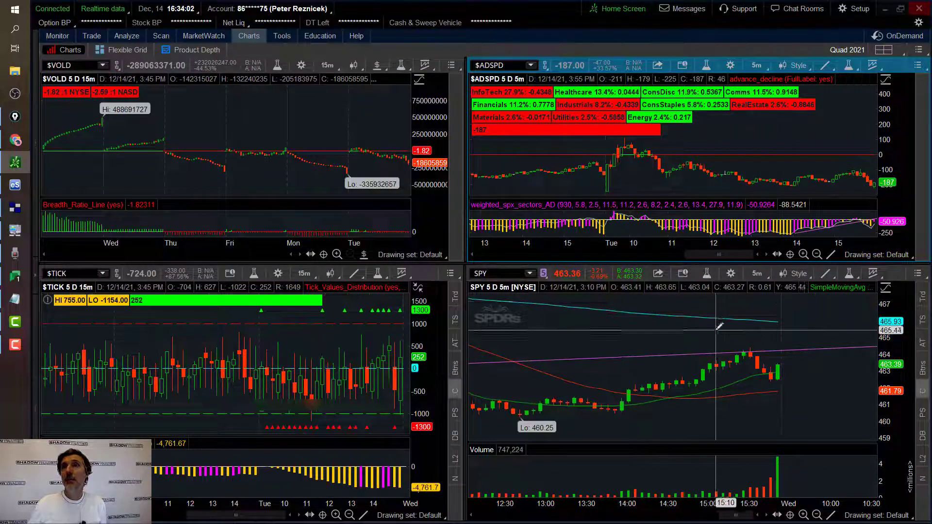